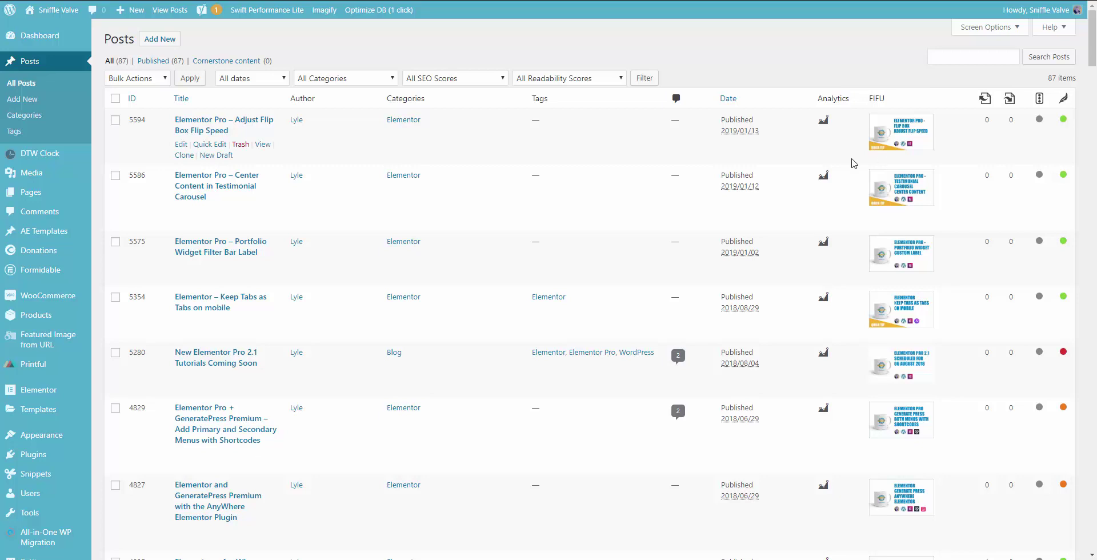
Look through the featured image thumbnails in the Posts list.
scroll(851, 165, down, 3)
scroll(851, 166, down, 6)
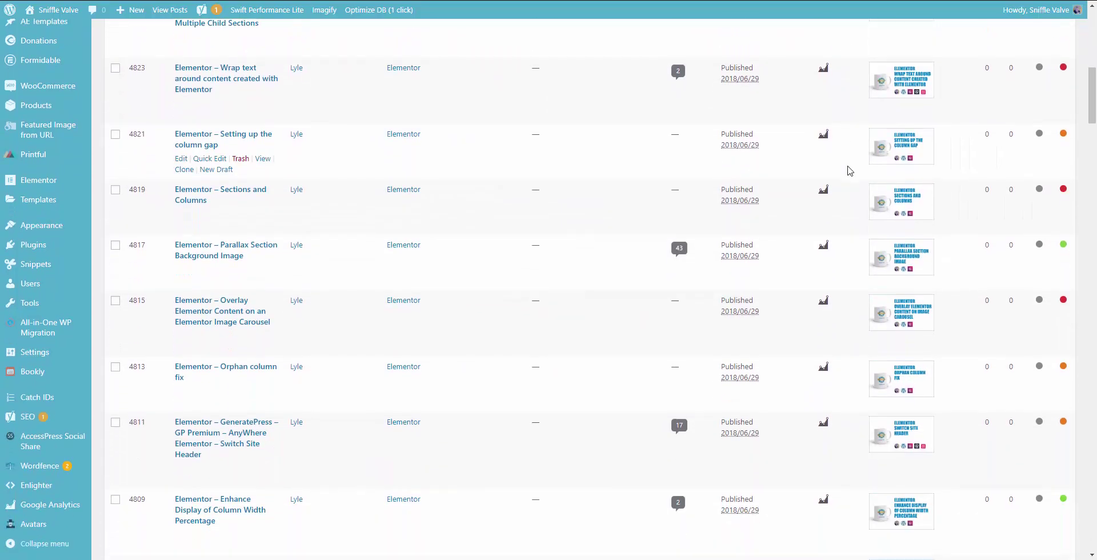
scroll(849, 170, up, 9)
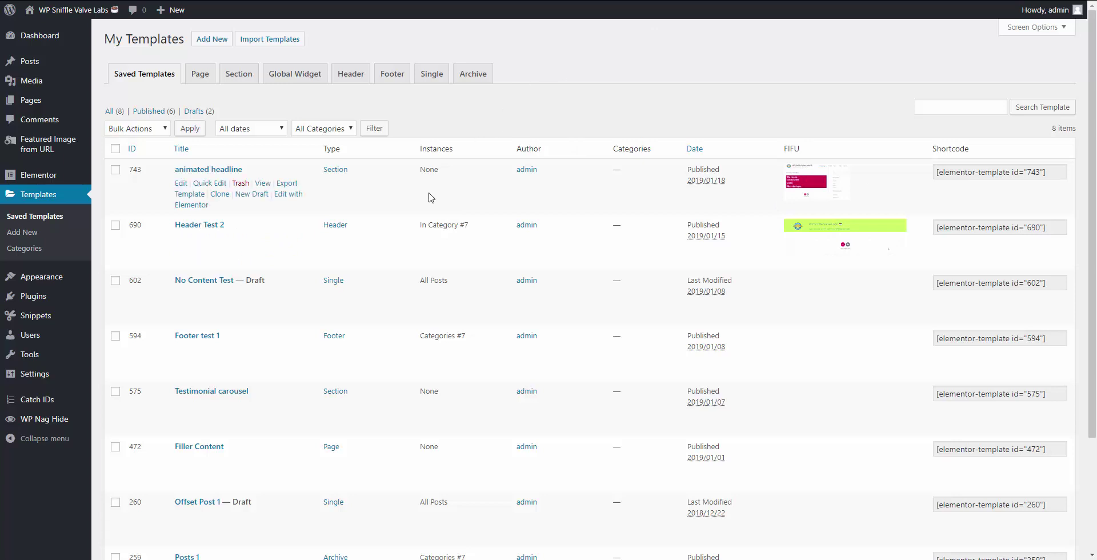
Open the Testimonial carousel template for editing with Elementor and take a screenshot of the editor.
scroll(431, 194, down, 3)
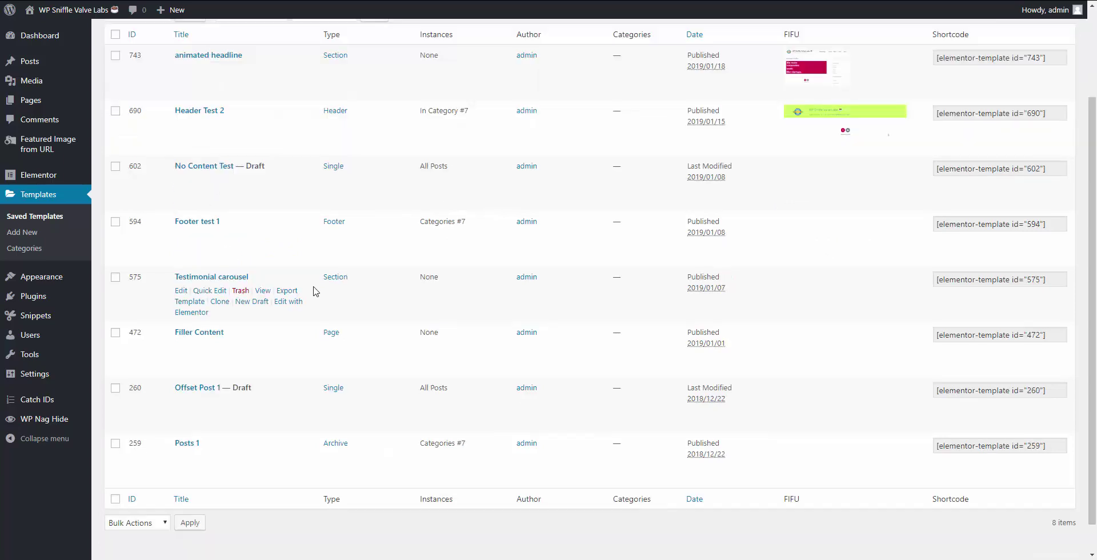
click(197, 318)
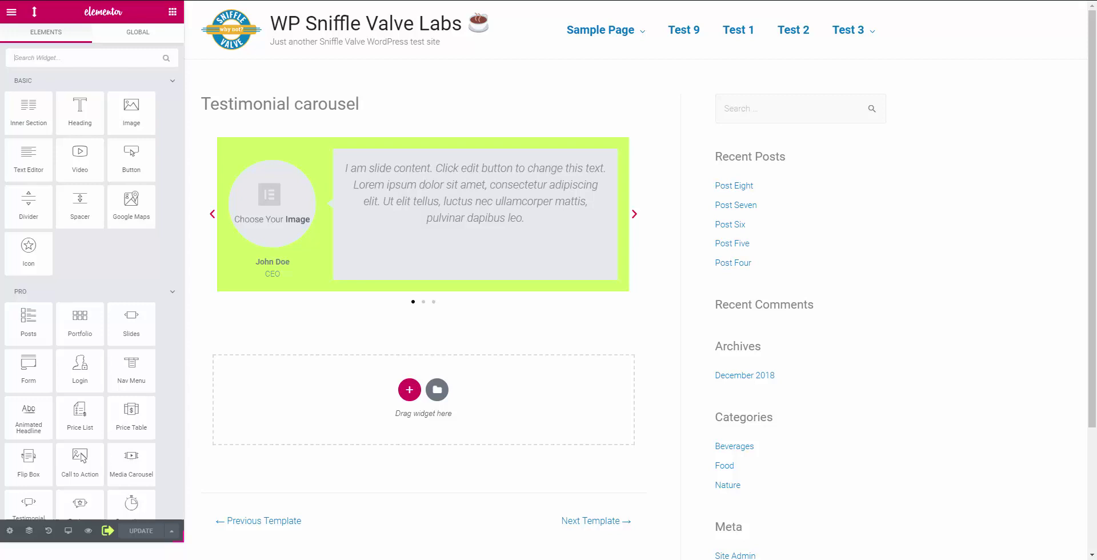
mouse_move(539, 559)
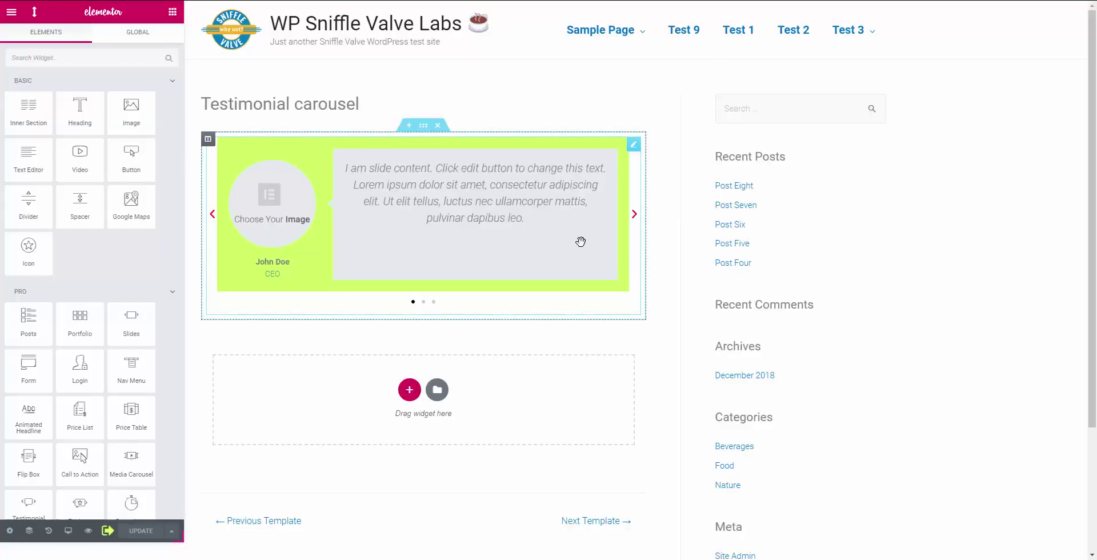
key(Print)
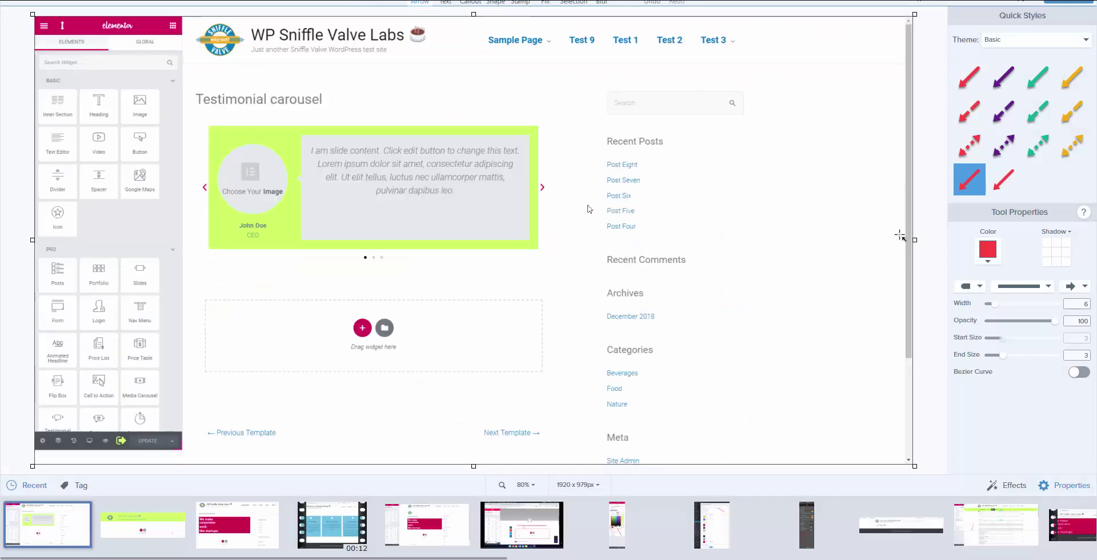
Crop the screenshot to 1270 x 791 px, trimming both sides and the bottom so the Elementor widget panel is cut off.
drag(914, 241, 766, 245)
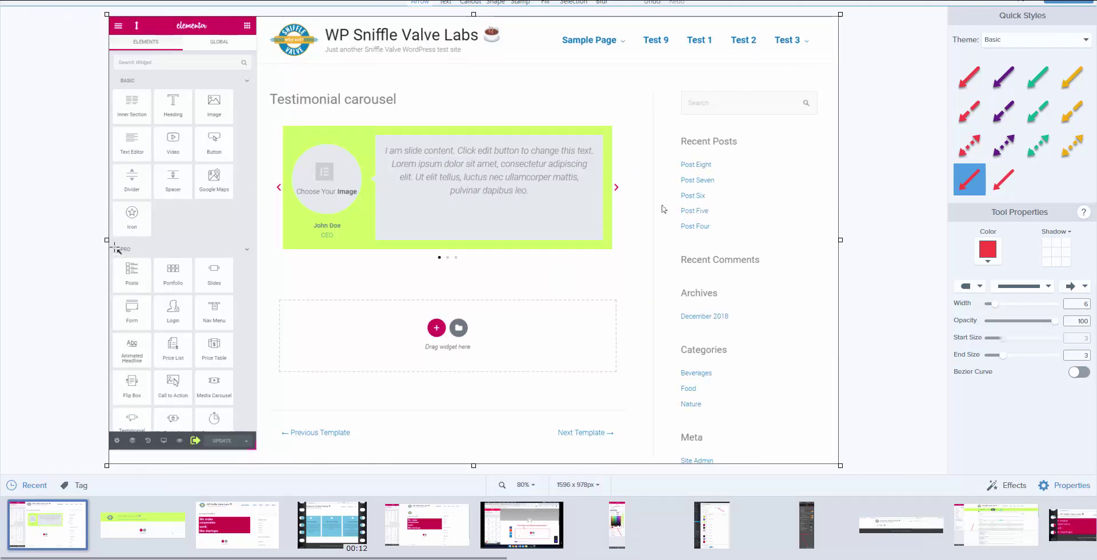
drag(107, 241, 259, 243)
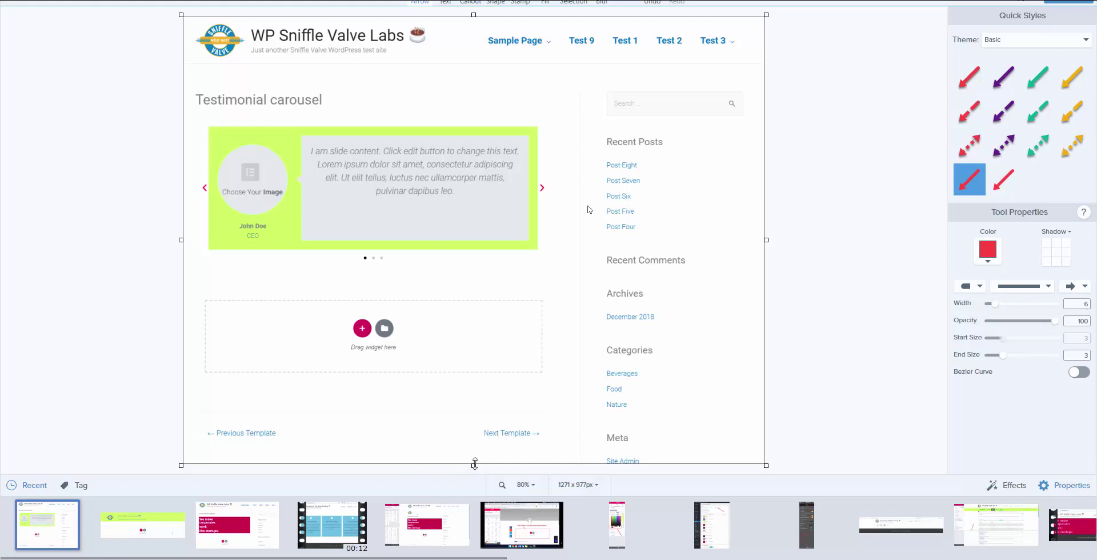
drag(474, 466, 474, 380)
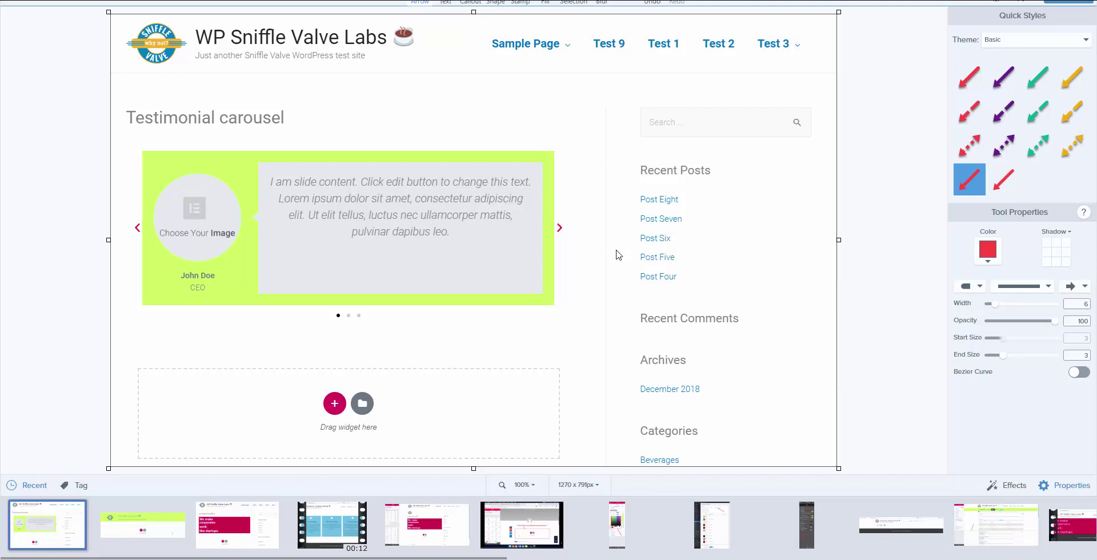
Save the cropped screenshot to the Desktop as a PNG file named 111test1.
click(1057, 3)
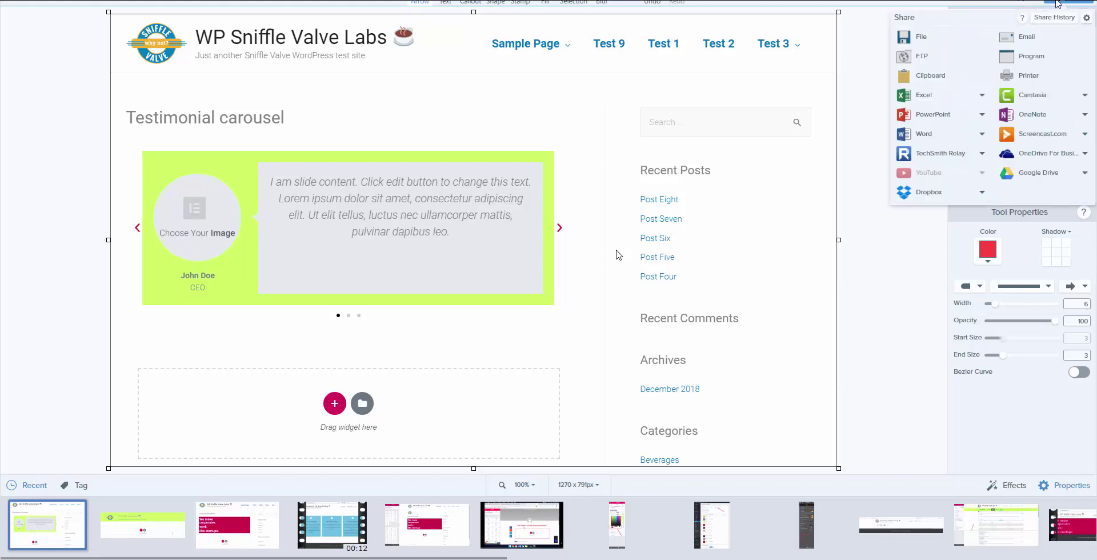
click(961, 38)
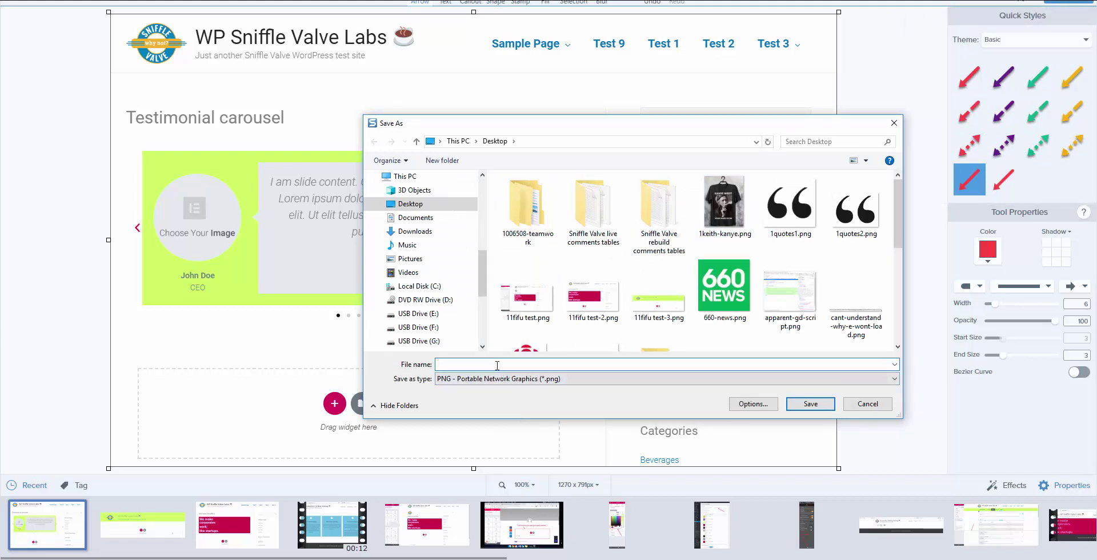
text(111test1)
click(803, 405)
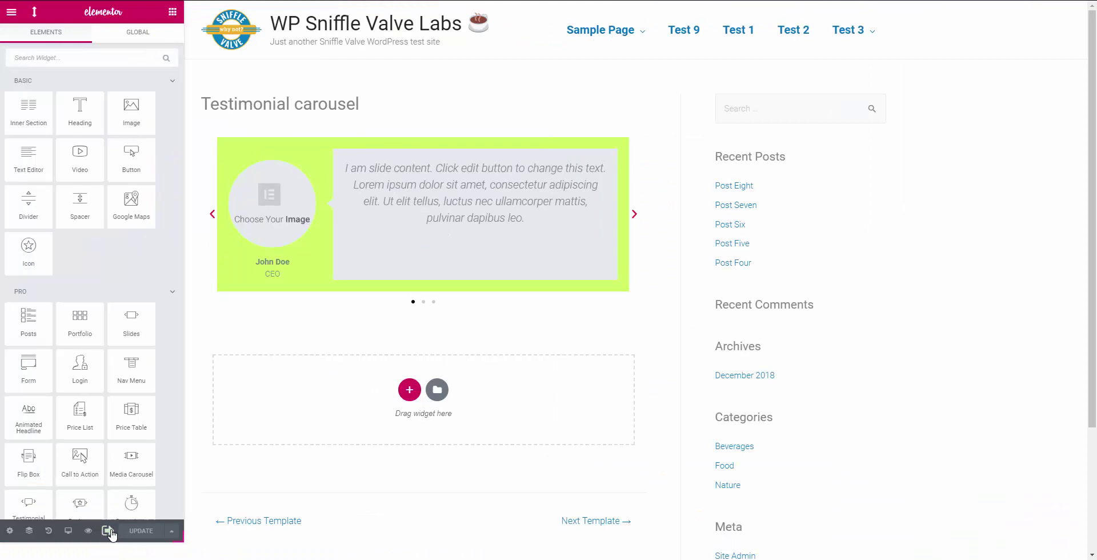
Leave the Elementor editor and open the Testimonial carousel template's WordPress edit page from the saved templates.
click(109, 531)
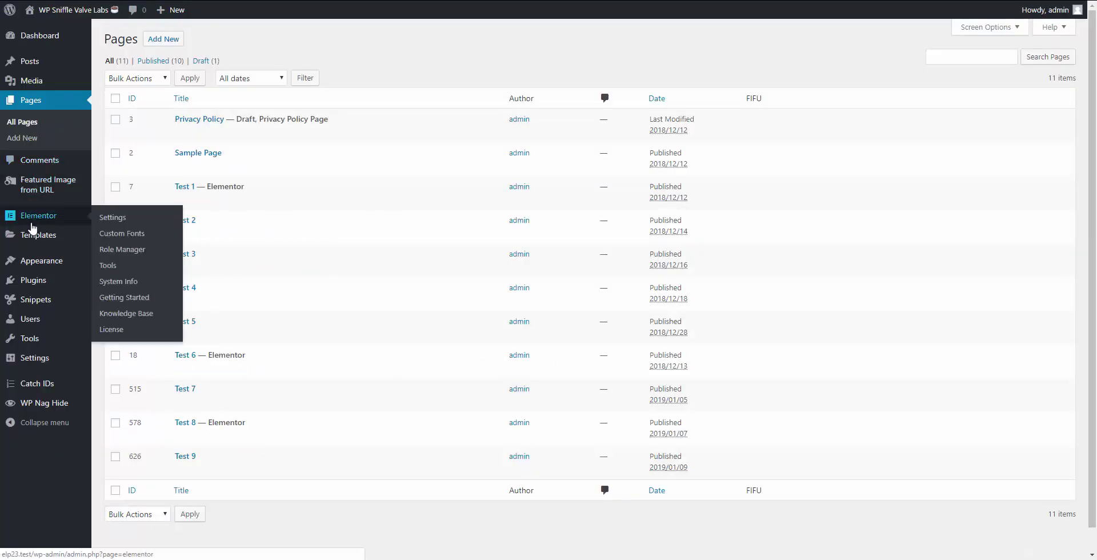
click(34, 235)
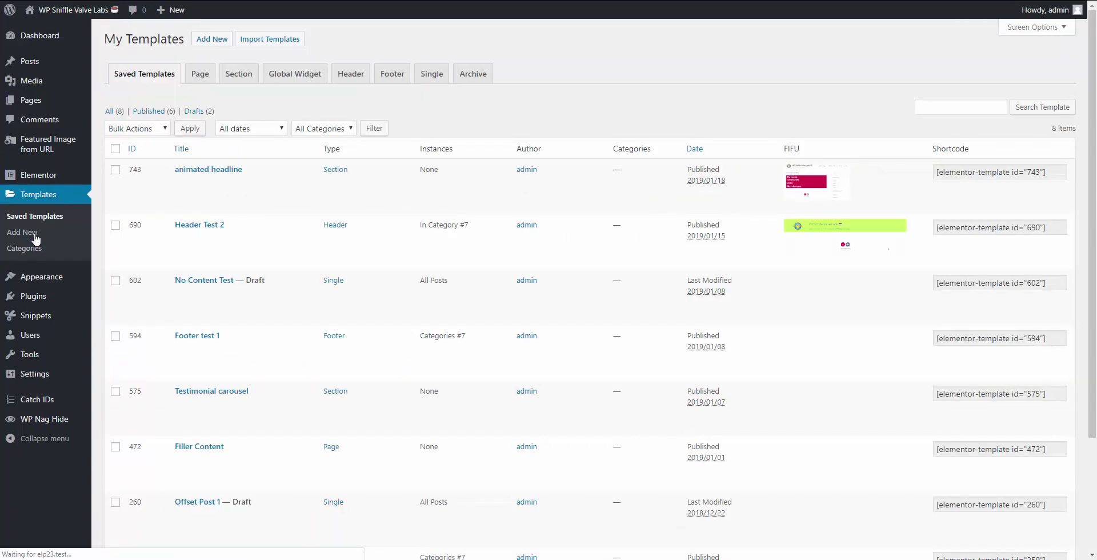
scroll(240, 262, down, 1)
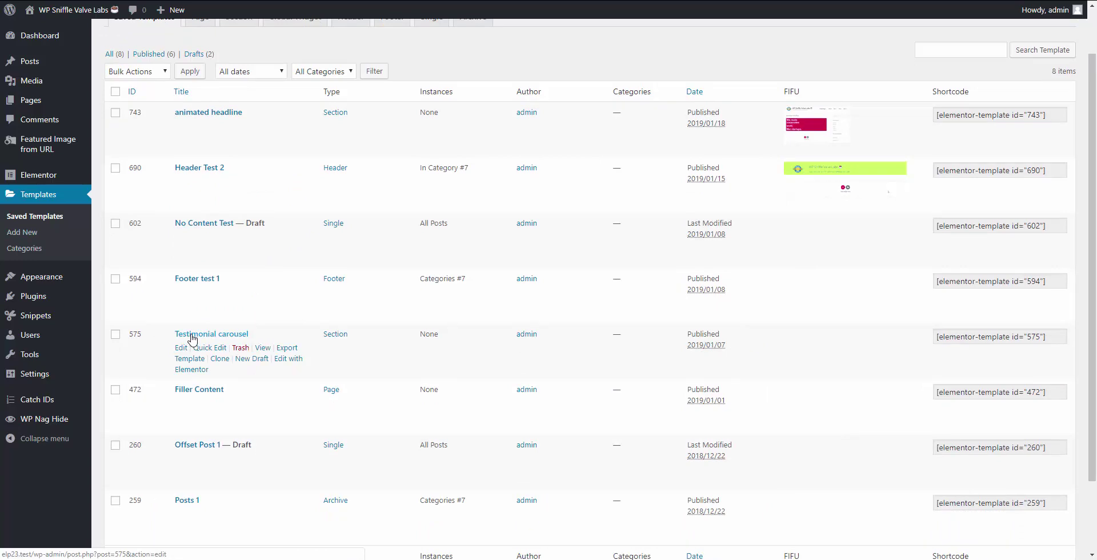
click(184, 337)
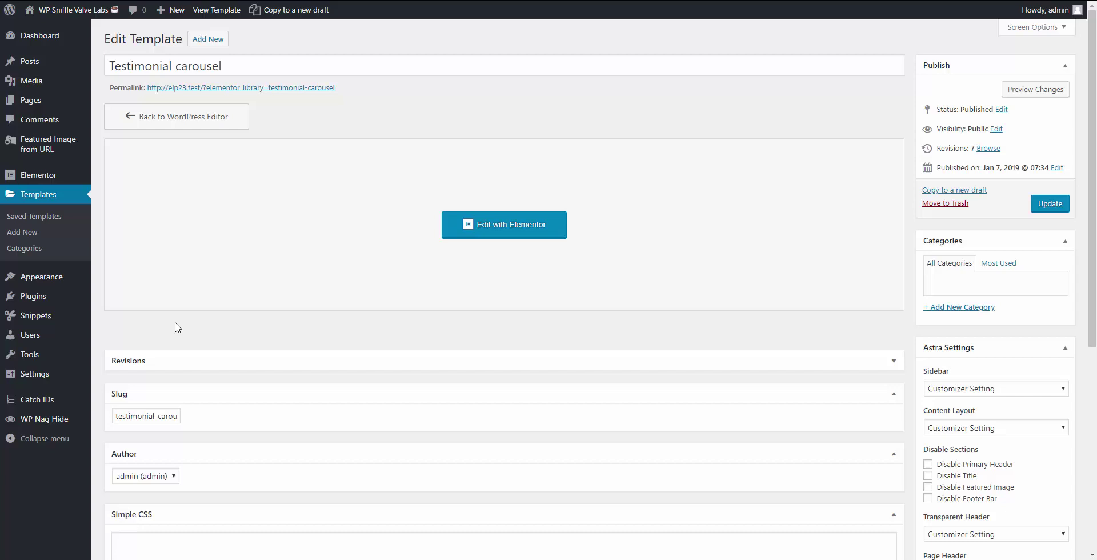
Upload 111test1.png from the Desktop as a featured image choice for the Testimonial carousel template.
scroll(960, 320, down, 6)
click(955, 336)
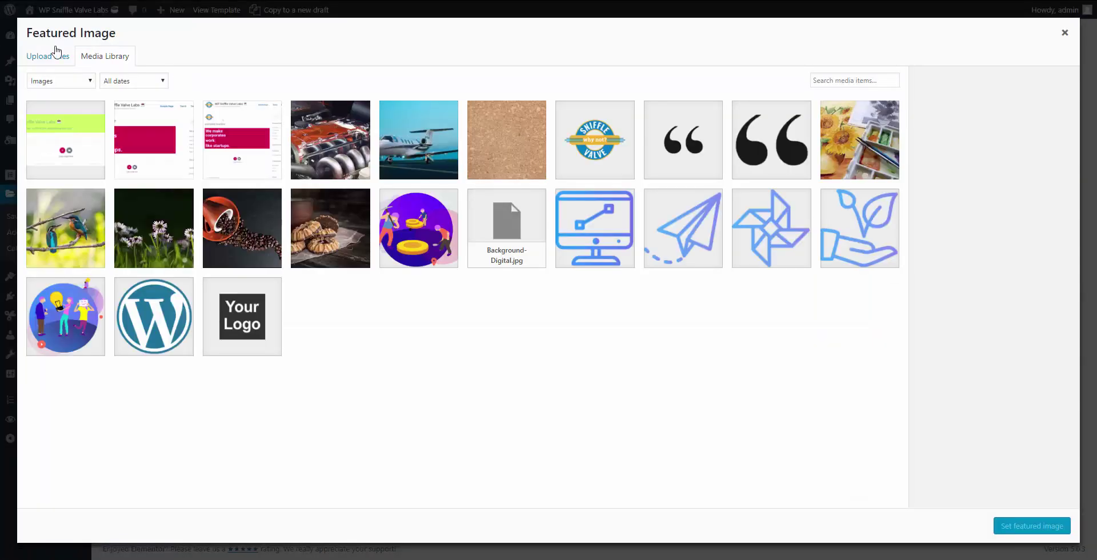
click(55, 54)
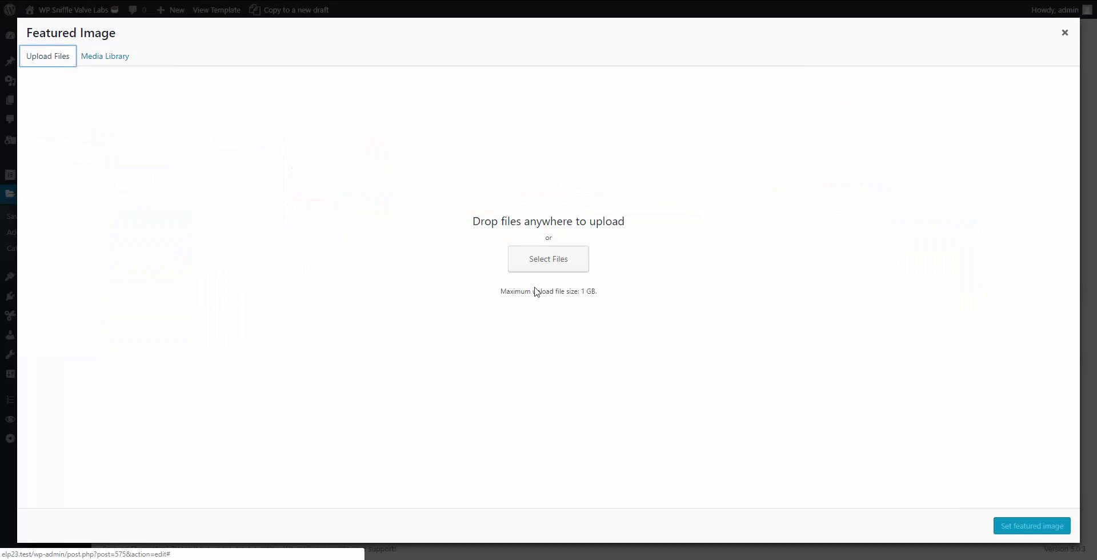
click(560, 267)
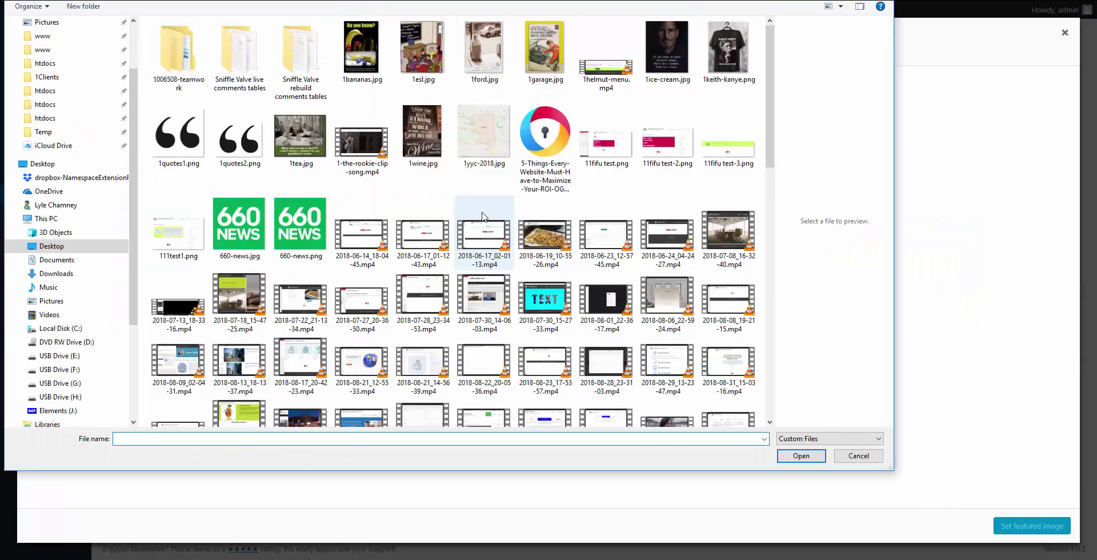
scroll(483, 216, down, 3)
scroll(483, 216, down, 5)
scroll(481, 211, up, 10)
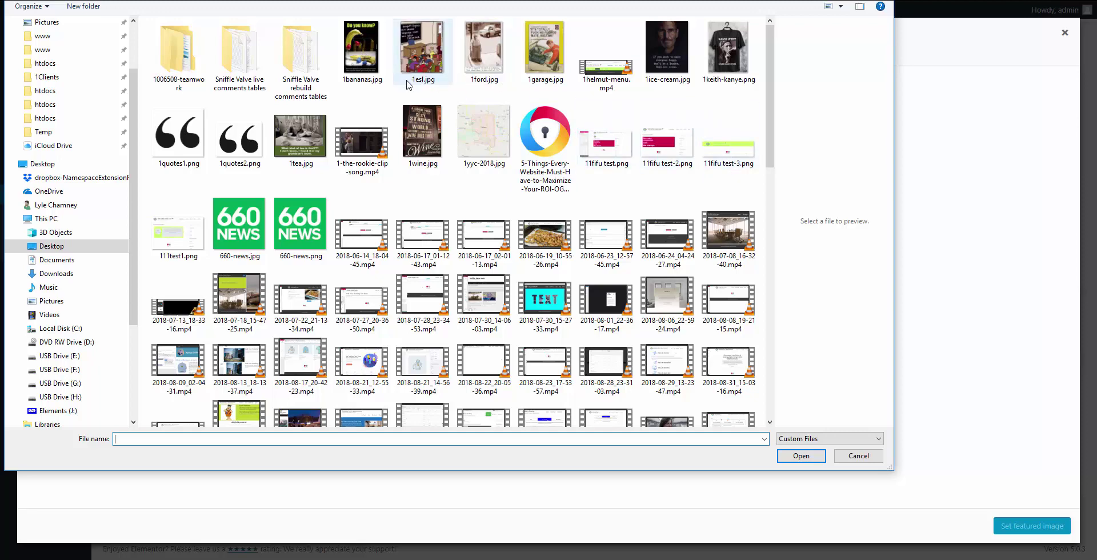
click(174, 249)
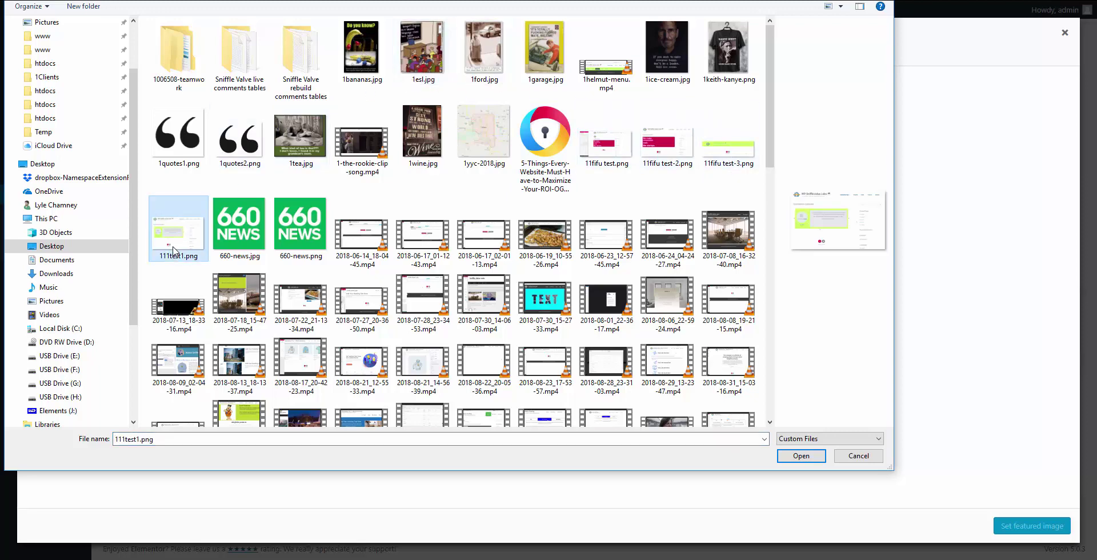
click(801, 456)
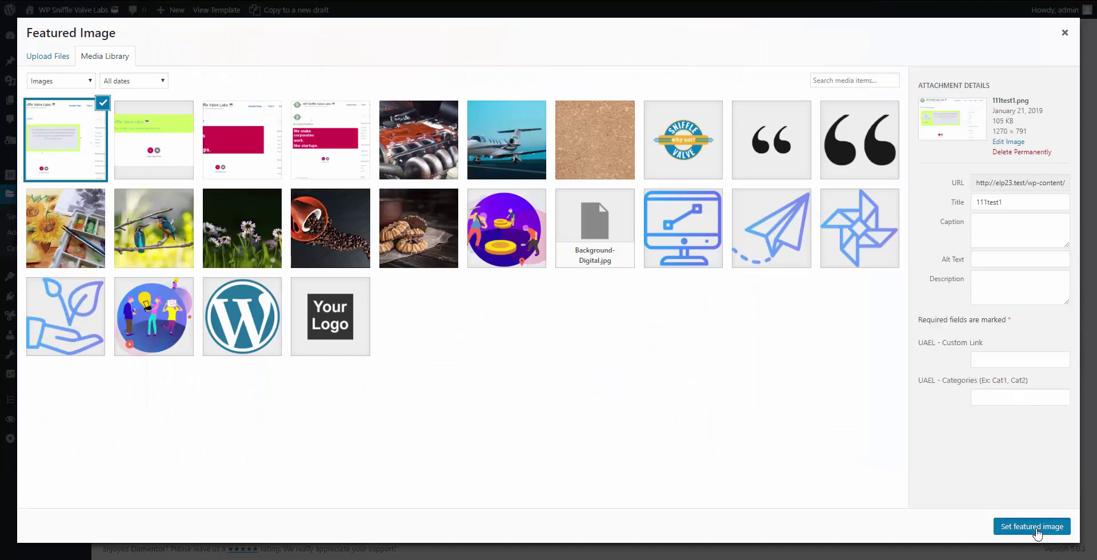
Set the uploaded 111test1 image as the template's featured image and update the template.
click(1035, 527)
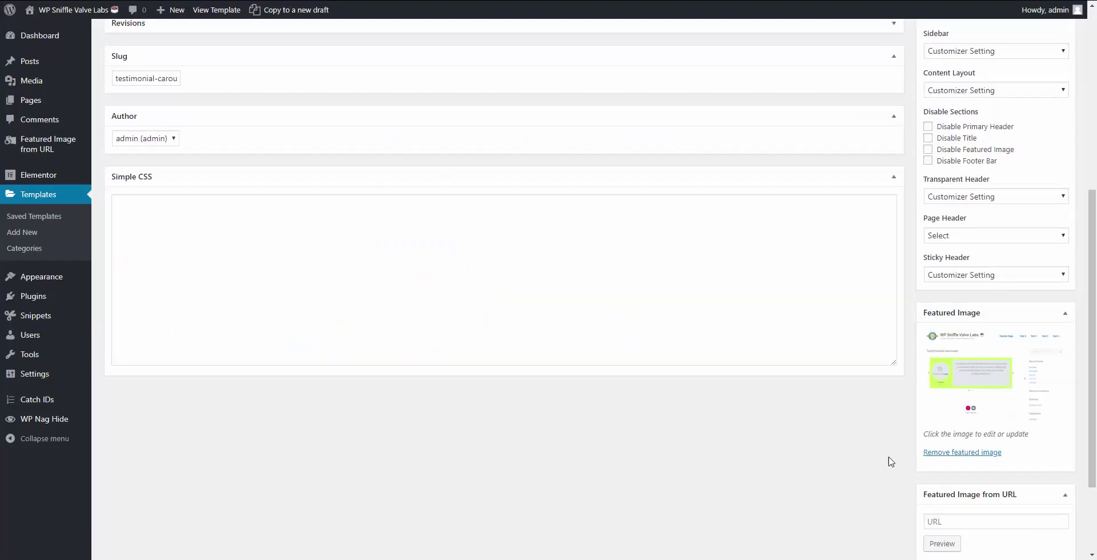
scroll(901, 436, up, 6)
click(1049, 203)
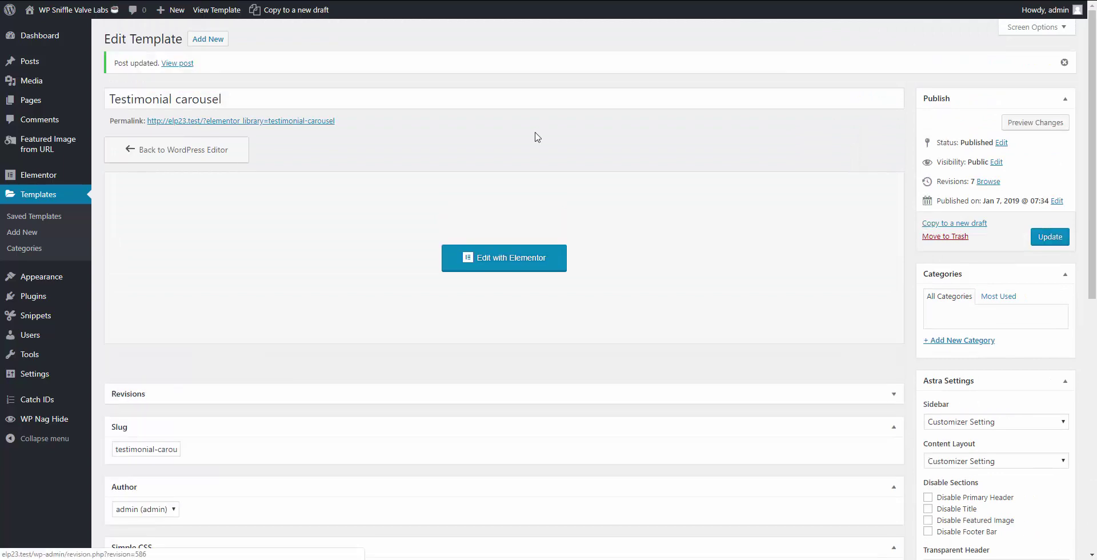
Return to the saved templates list and check the thumbnails in the FIFU column.
click(33, 197)
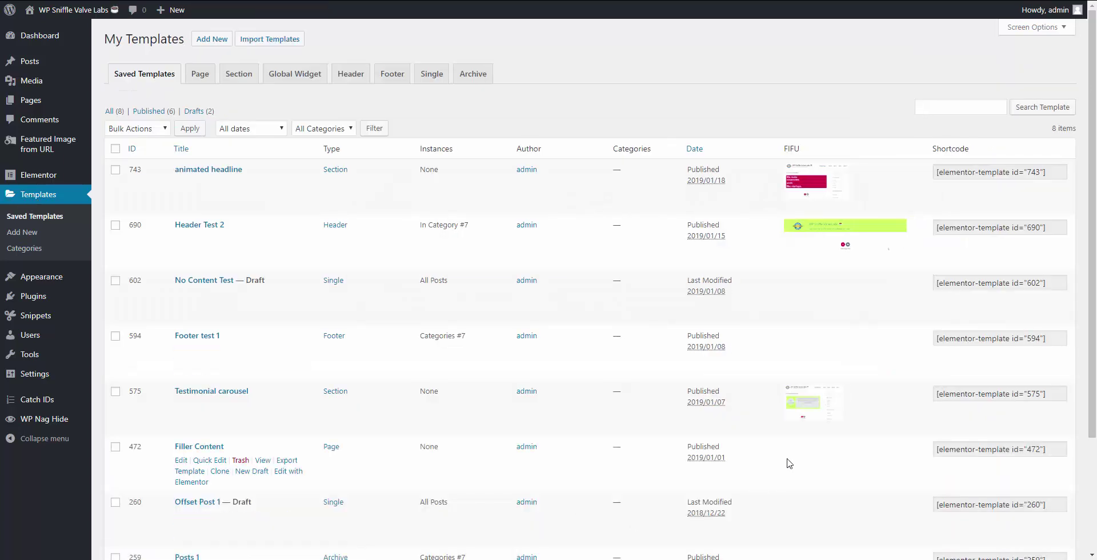
scroll(815, 414, down, 4)
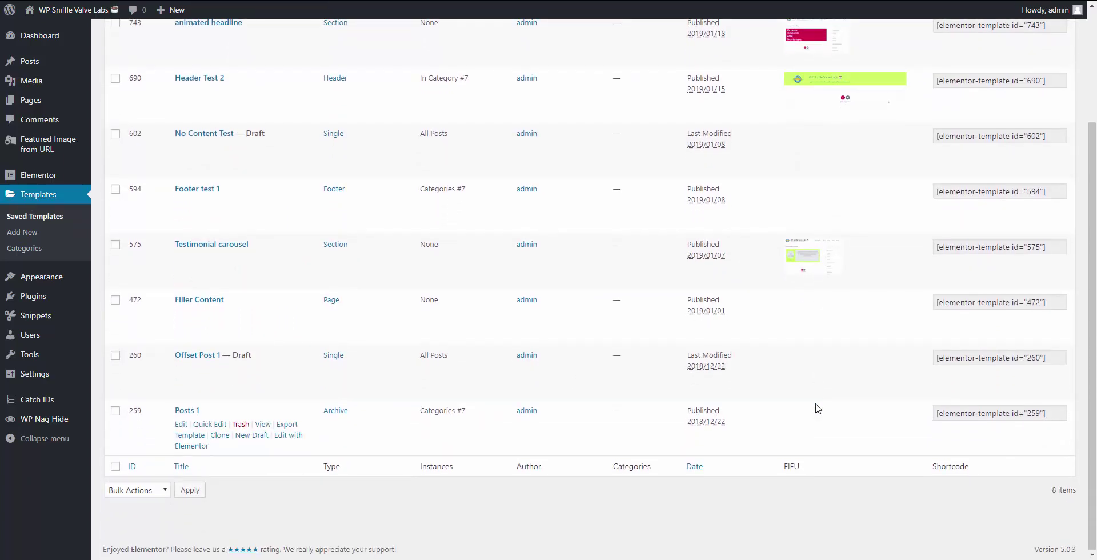
scroll(818, 408, up, 4)
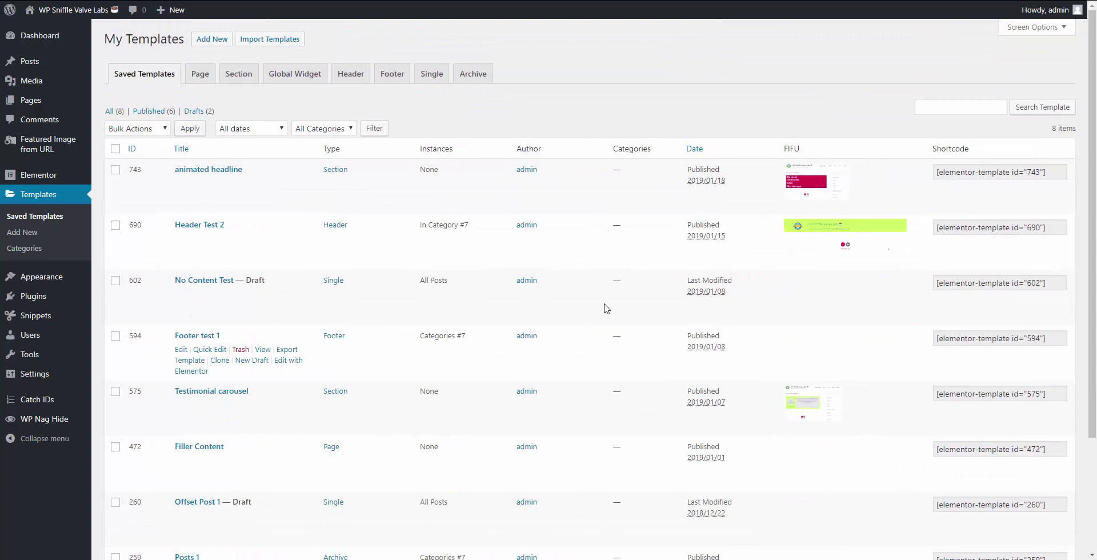